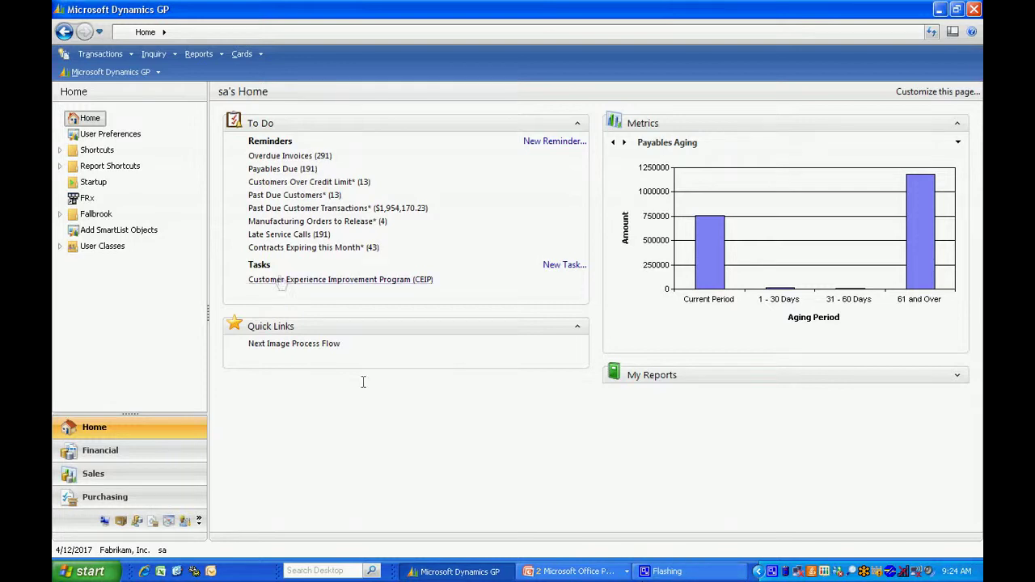
# Start a new report in Excel Report Builder with report ID NEW MRP and report name New MRP Request
pyautogui.click(116, 78)
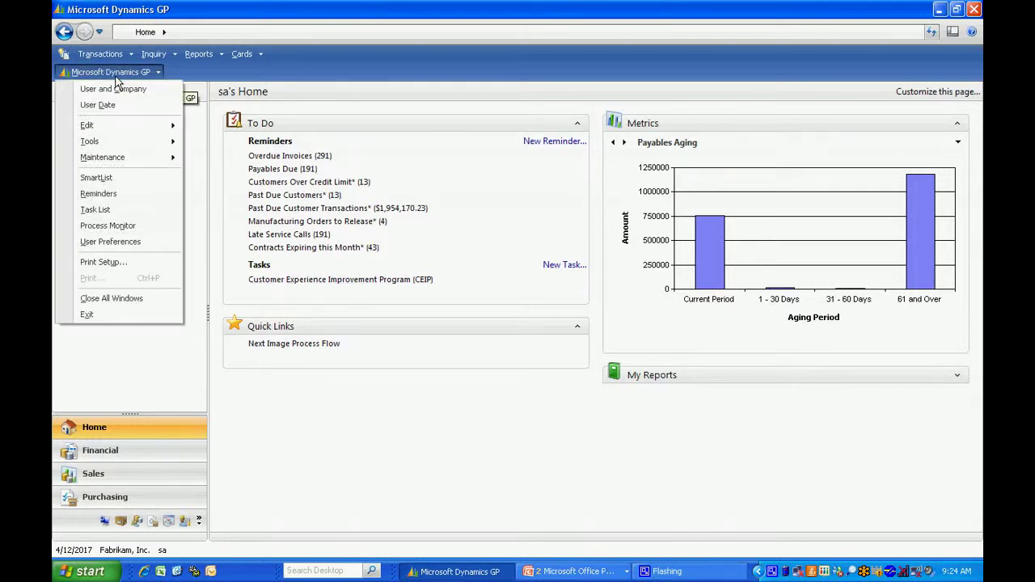
pyautogui.moveTo(136, 145)
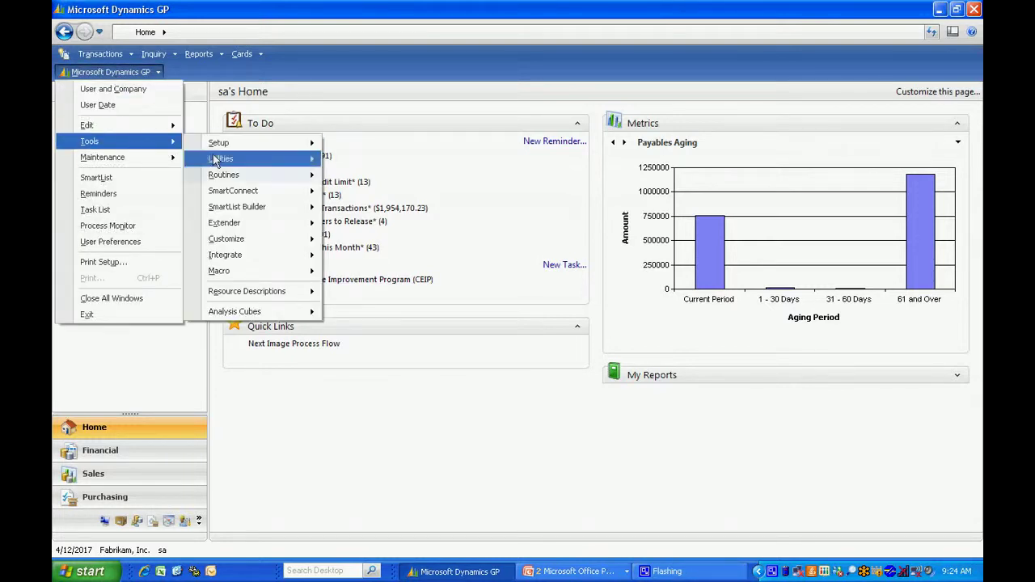
pyautogui.moveTo(275, 208)
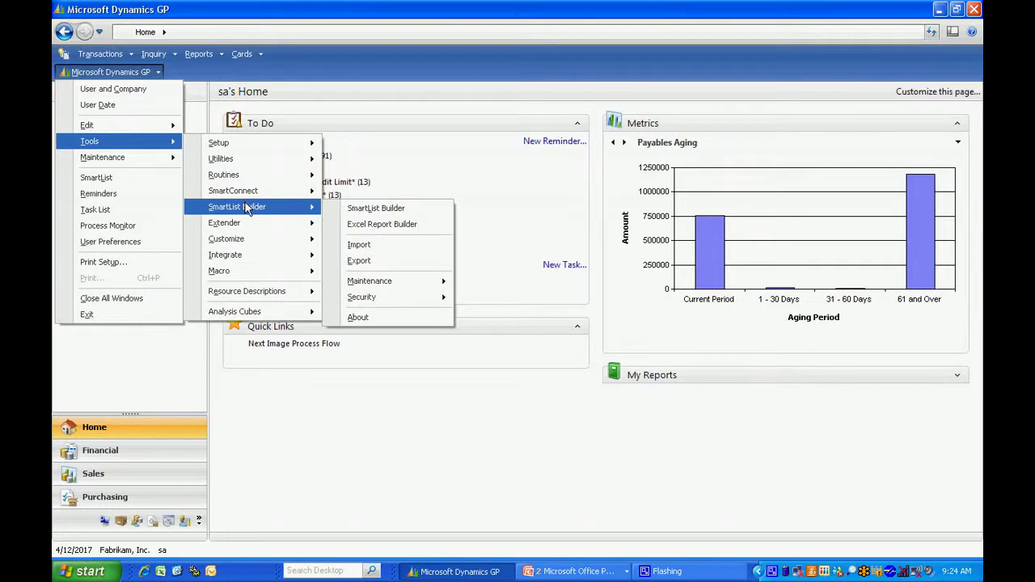
pyautogui.click(380, 228)
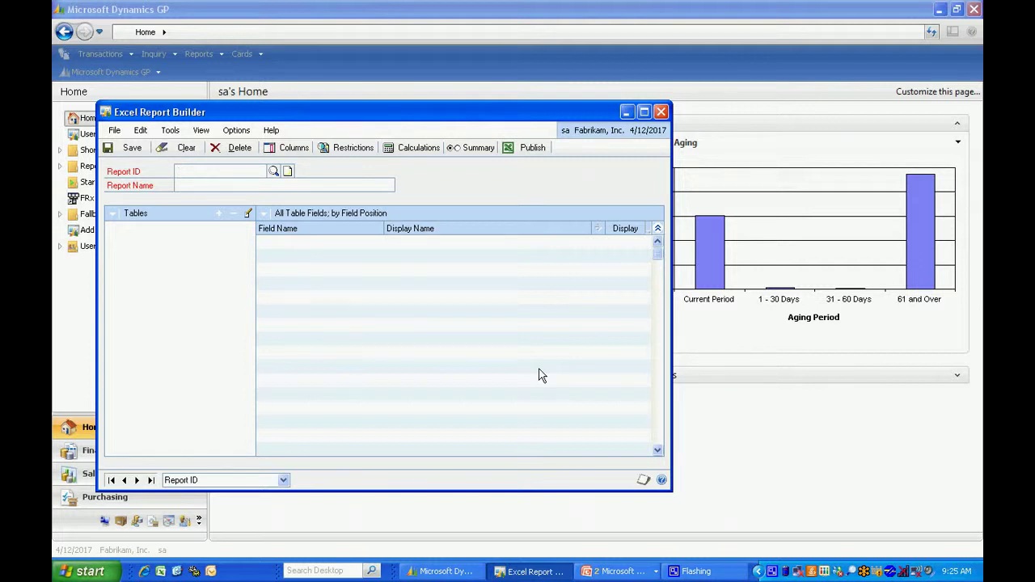
pyautogui.write('NEW MRP')
pyautogui.press('Tab')
pyautogui.write('New MRP Request')
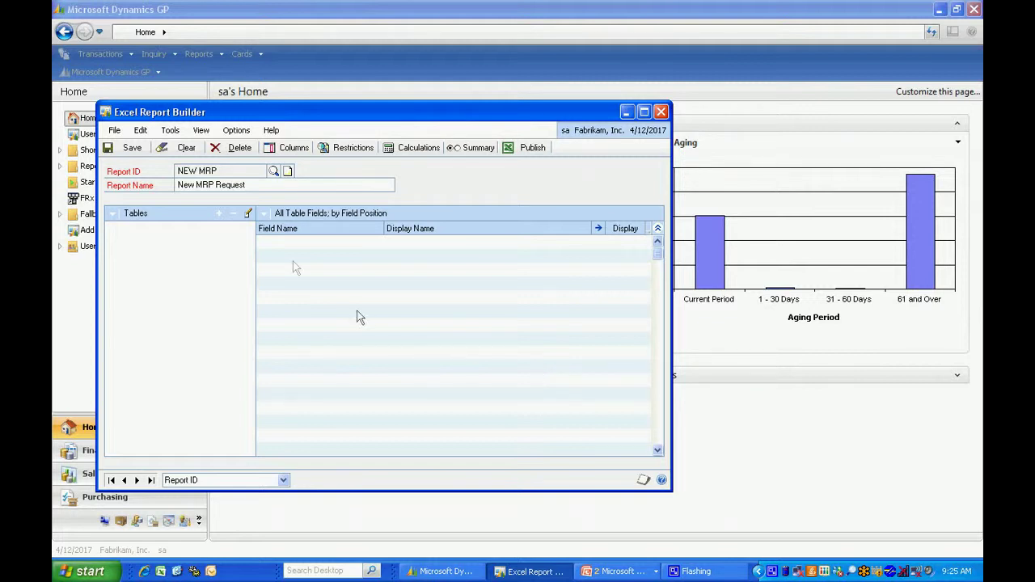
# Add the Microsoft Dynamics GP table PR_Short_Items_Work from the Manufacturing product's 3rd Party series to the report
pyautogui.click(219, 214)
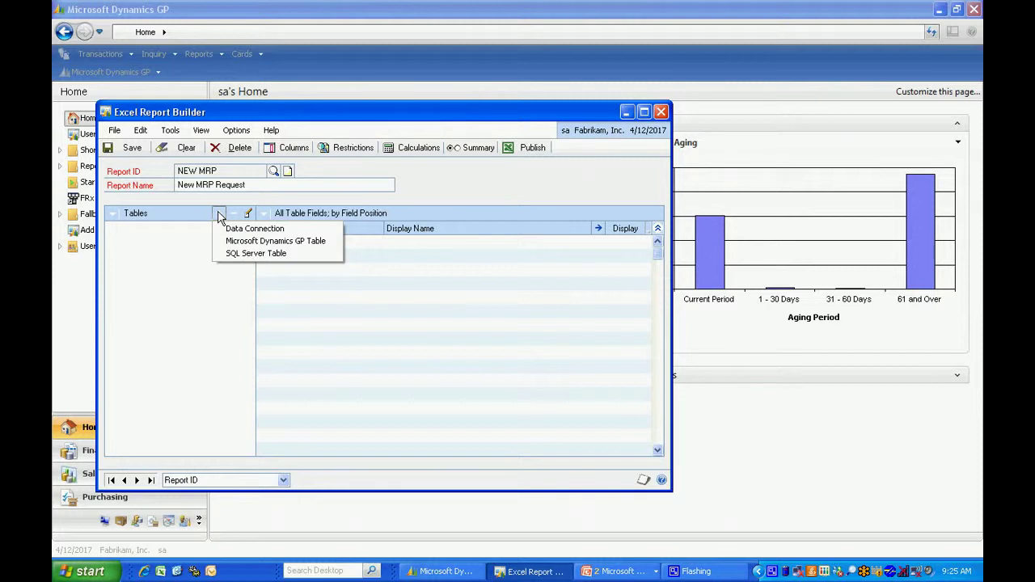
pyautogui.click(267, 241)
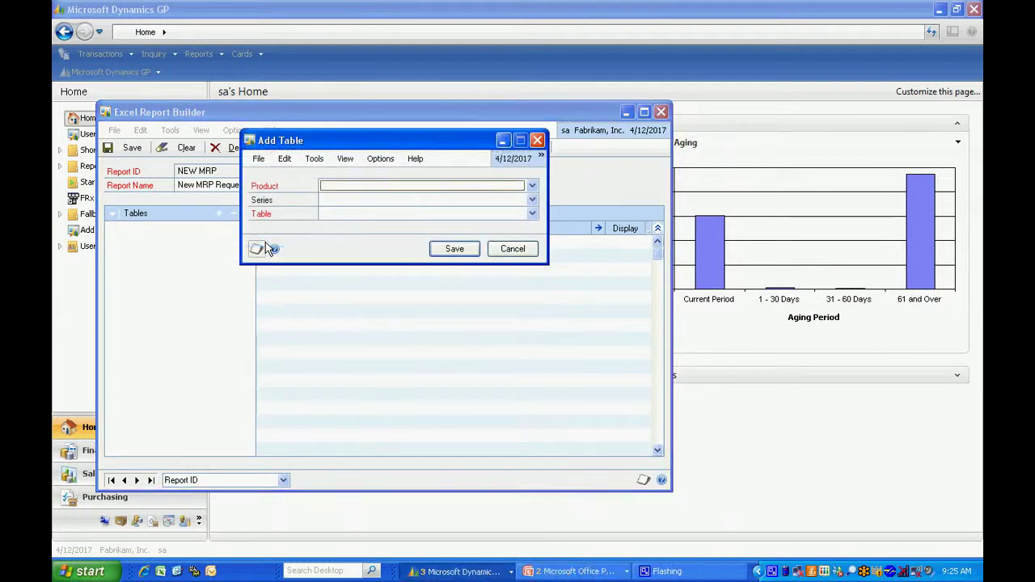
pyautogui.click(532, 186)
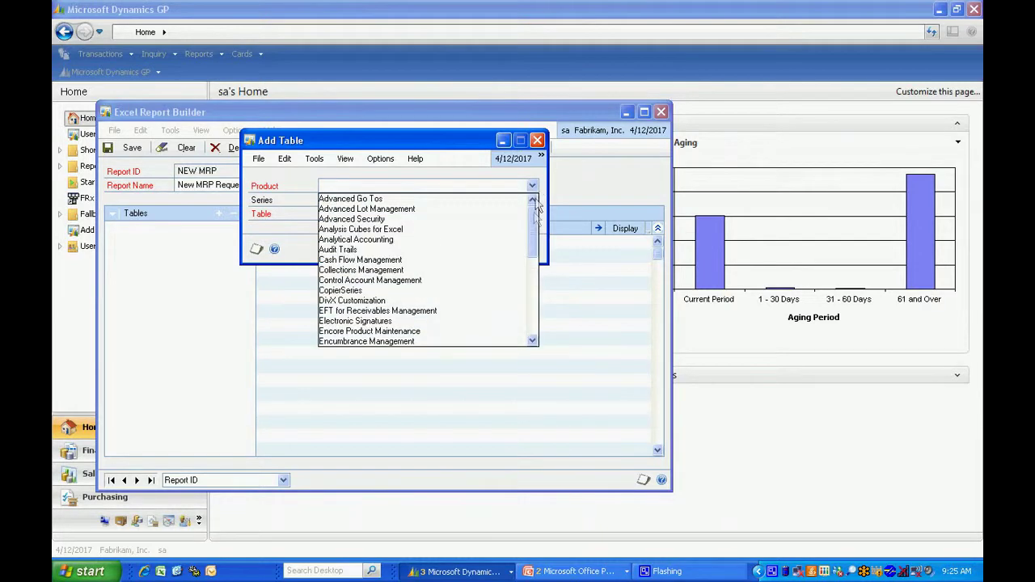
pyautogui.moveTo(536, 209); pyautogui.dragTo(532, 293)
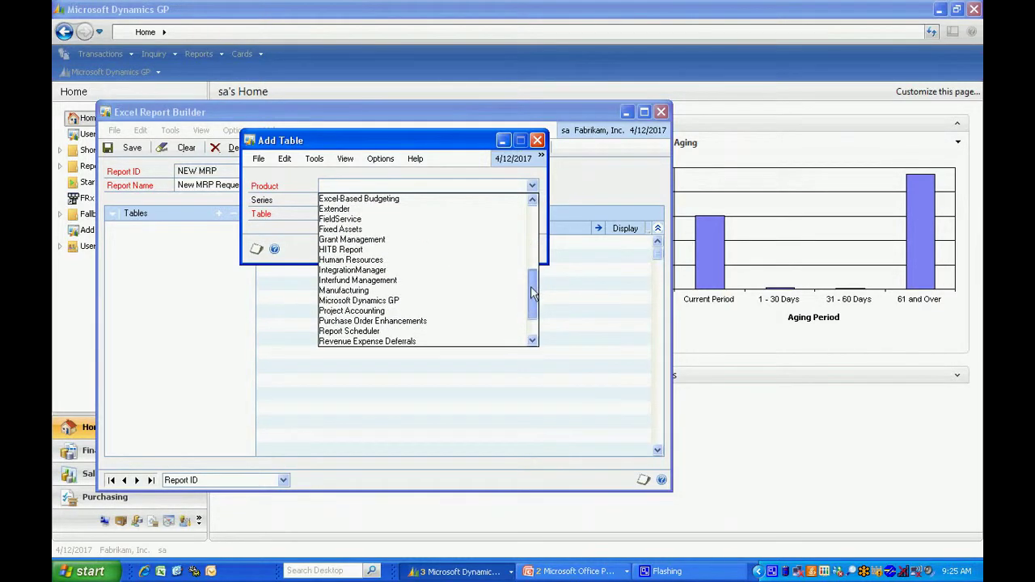
pyautogui.click(404, 291)
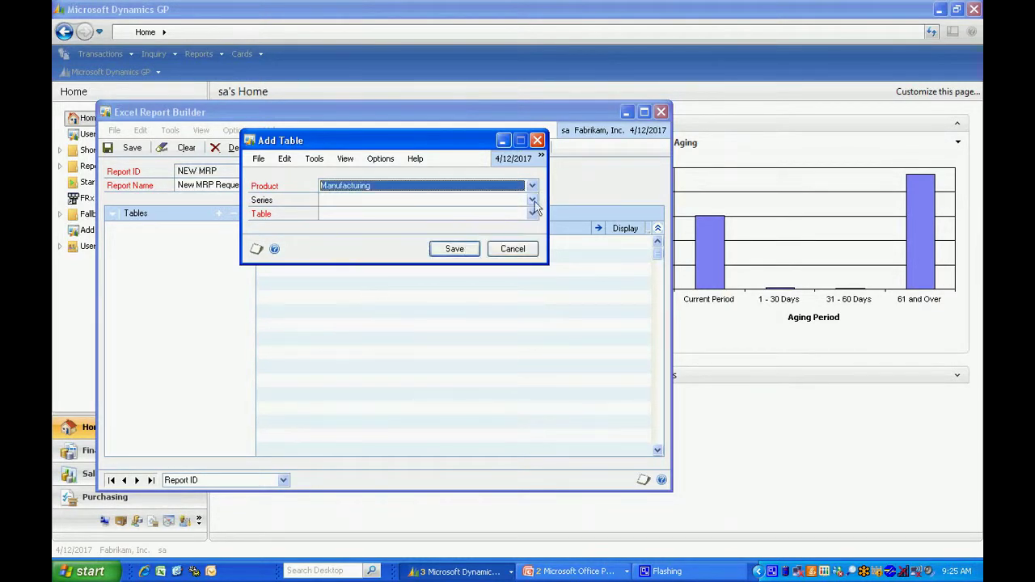
pyautogui.click(533, 201)
pyautogui.click(478, 251)
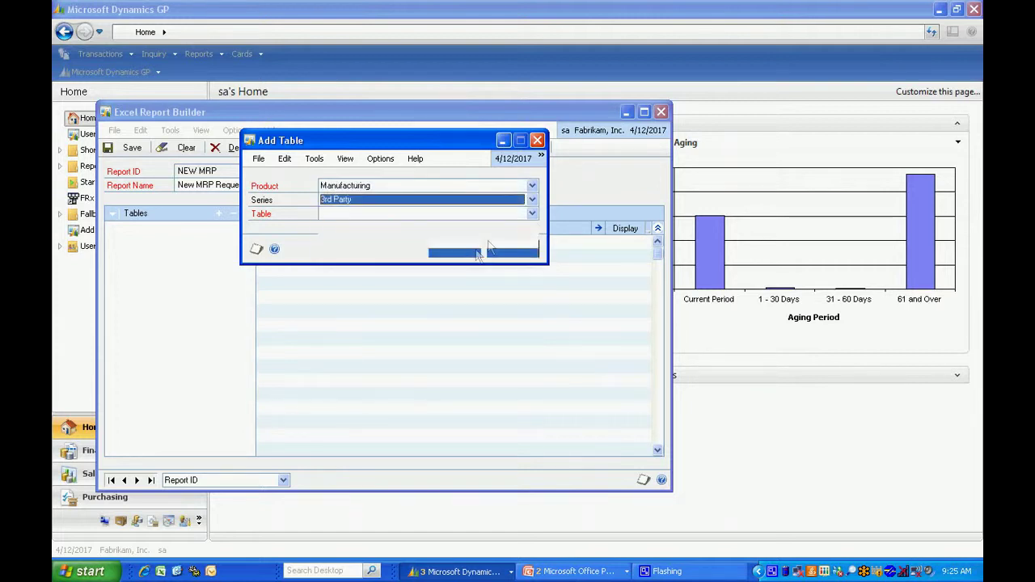
pyautogui.click(533, 213)
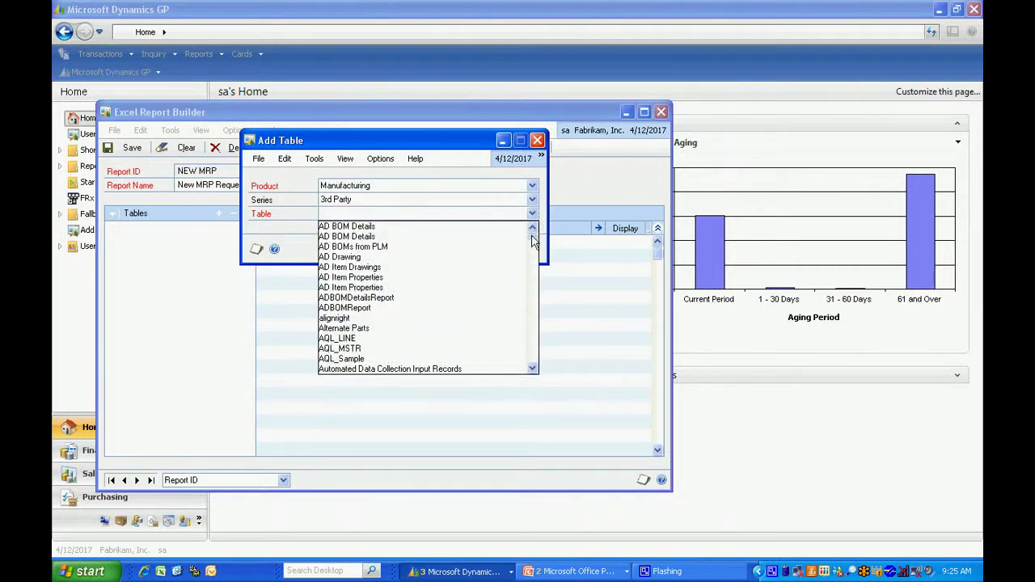
pyautogui.moveTo(533, 241); pyautogui.dragTo(533, 338)
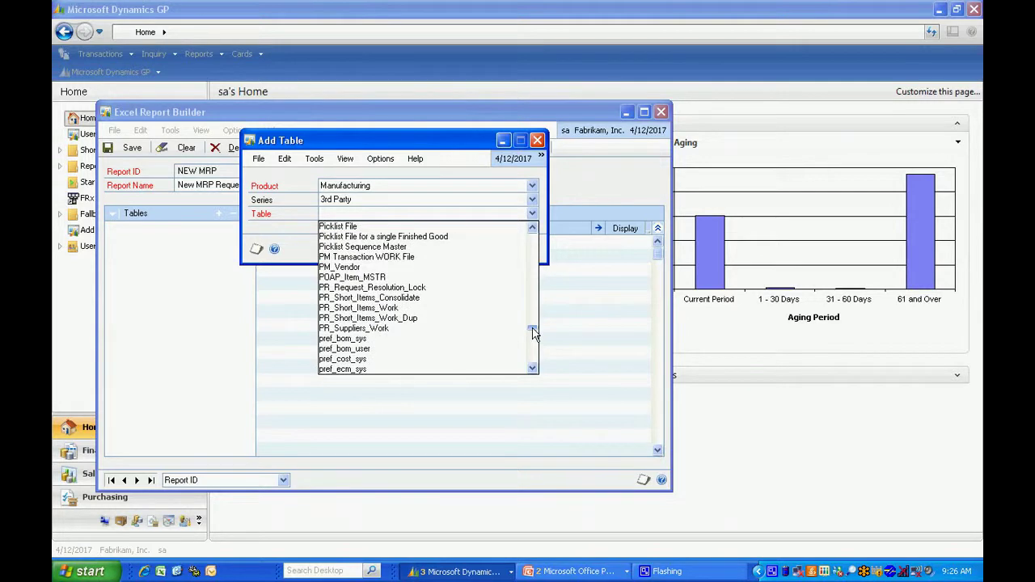
pyautogui.click(411, 308)
pyautogui.click(457, 249)
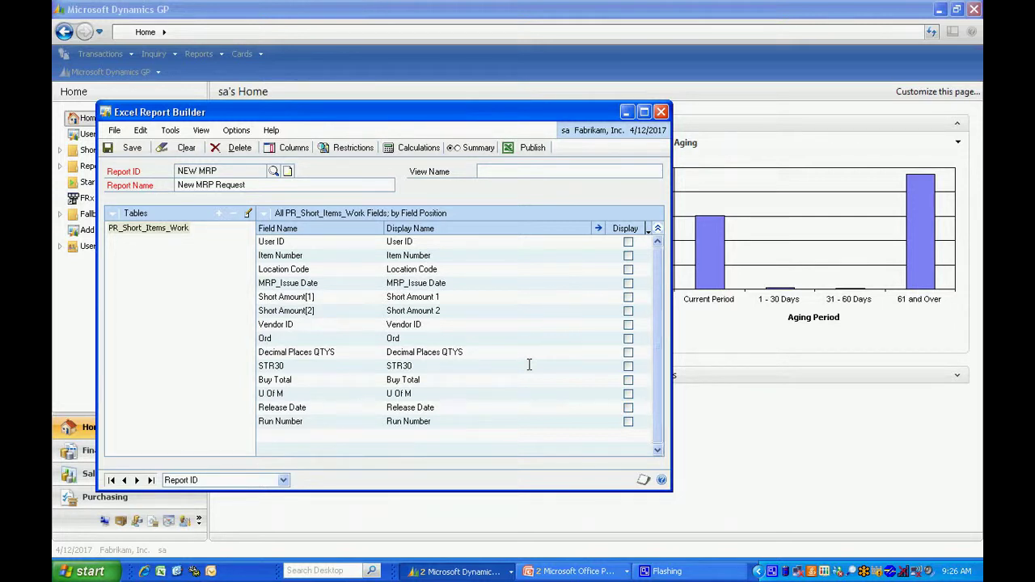
# Mark all PR_Short_Items_Work fields for display and set the view name to NewMRPRequest
pyautogui.click(648, 230)
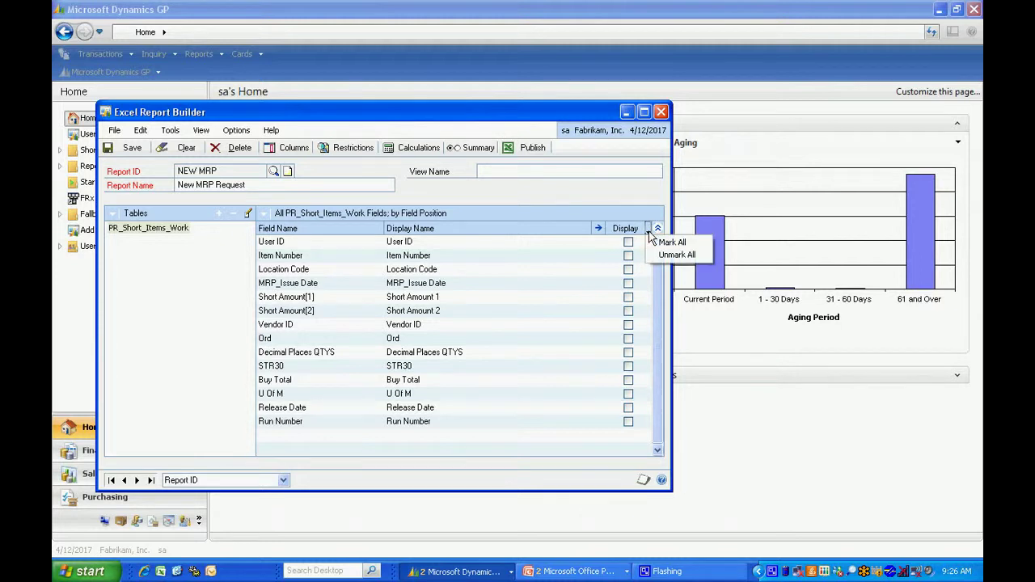
pyautogui.click(672, 241)
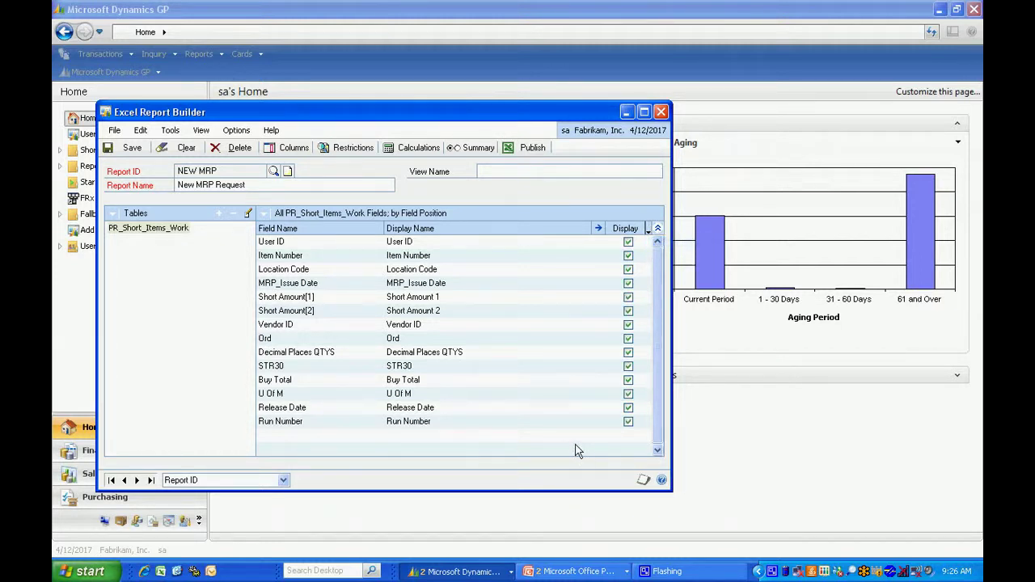
pyautogui.click(494, 171)
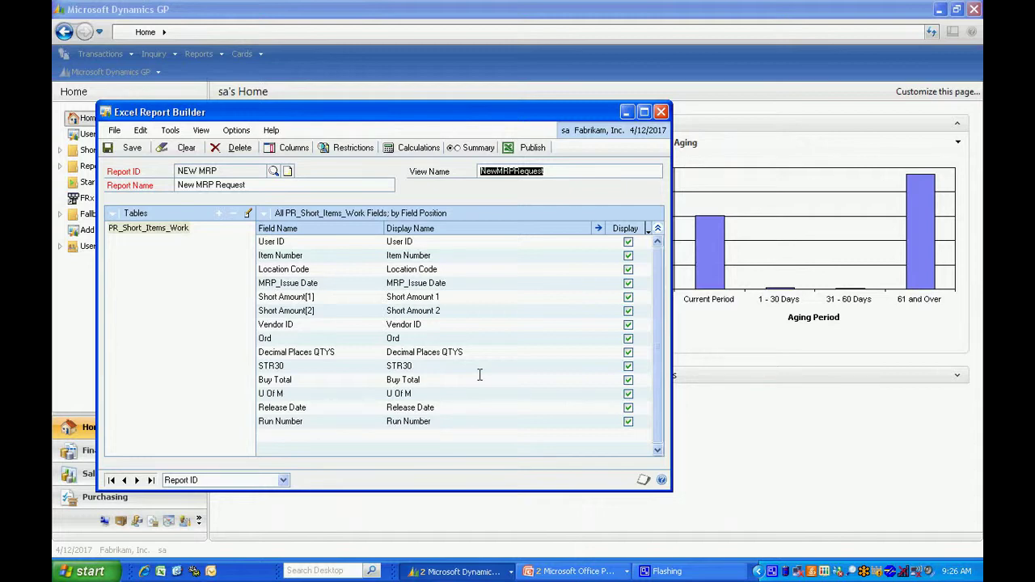
# Open the report's publishing settings and grant permissions to all database roles
pyautogui.click(530, 147)
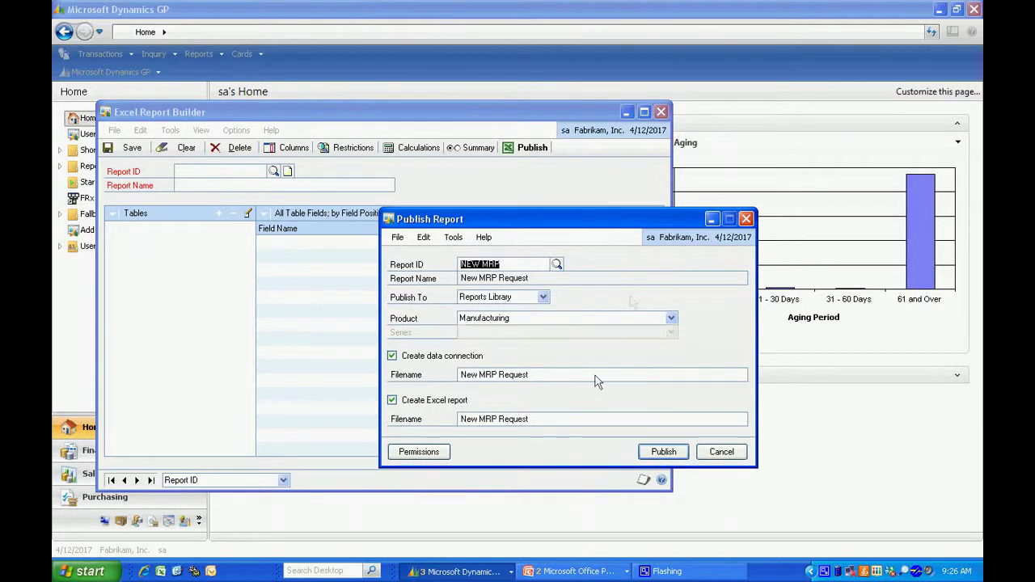
pyautogui.click(419, 452)
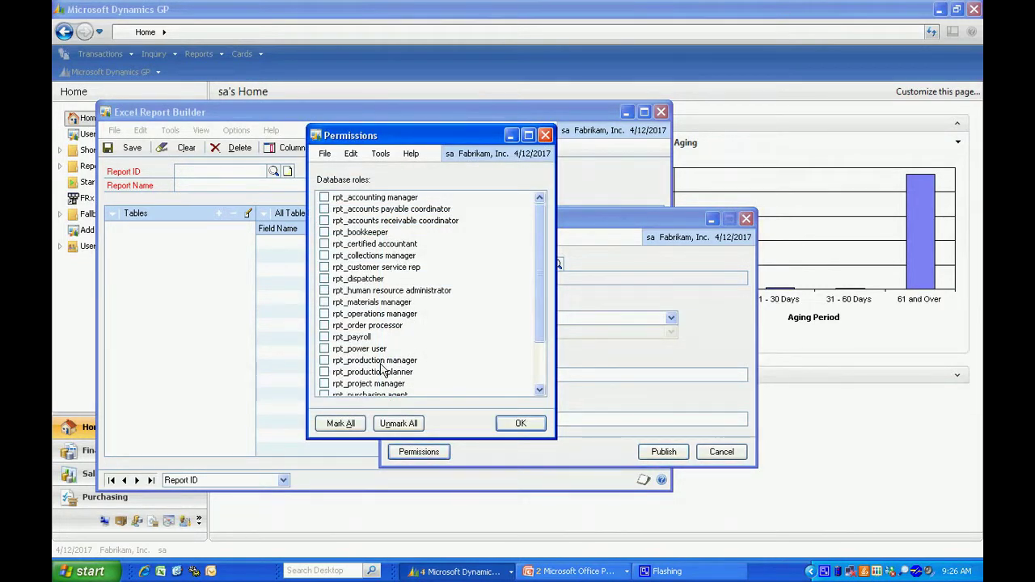
pyautogui.click(348, 429)
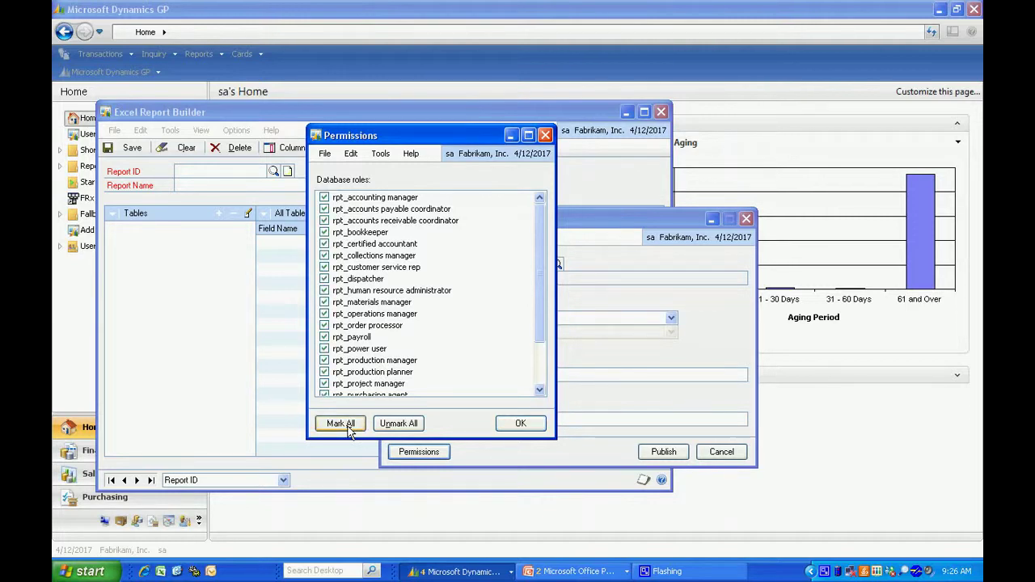
pyautogui.click(519, 424)
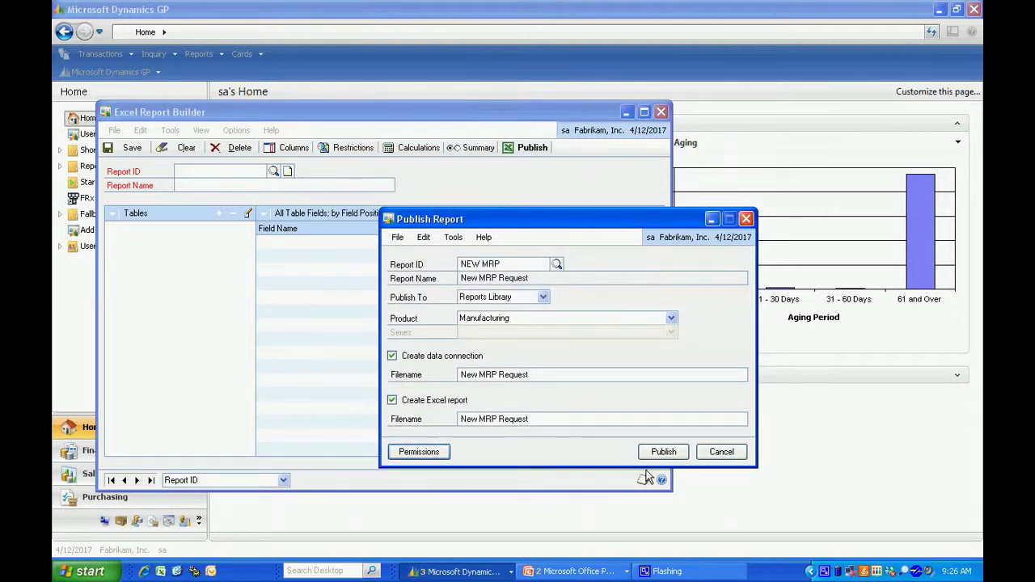
# Publish the report to the Reports Library with a data connection and an Excel report, and close Excel Report Builder
pyautogui.click(544, 298)
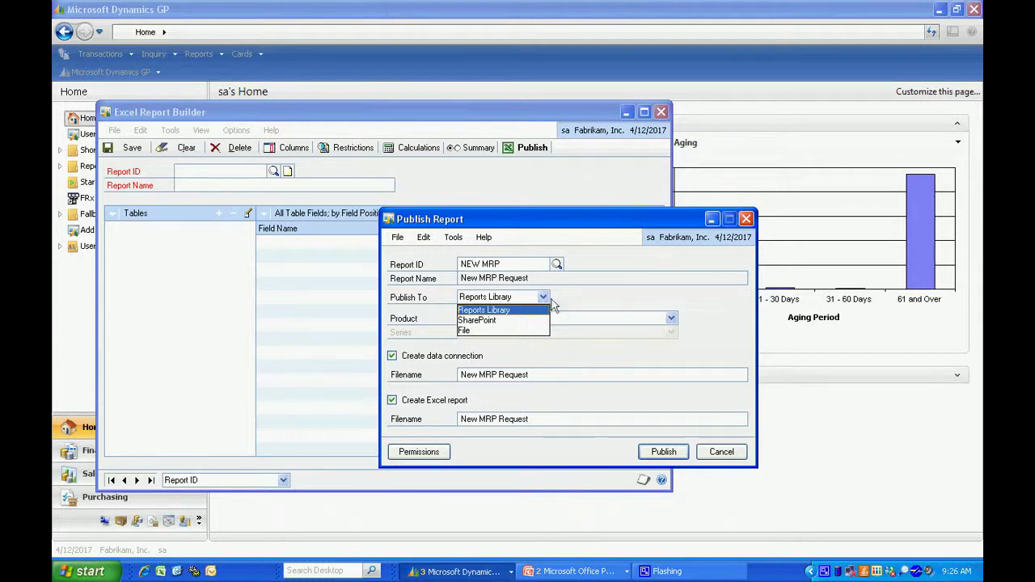
pyautogui.click(544, 297)
pyautogui.click(664, 453)
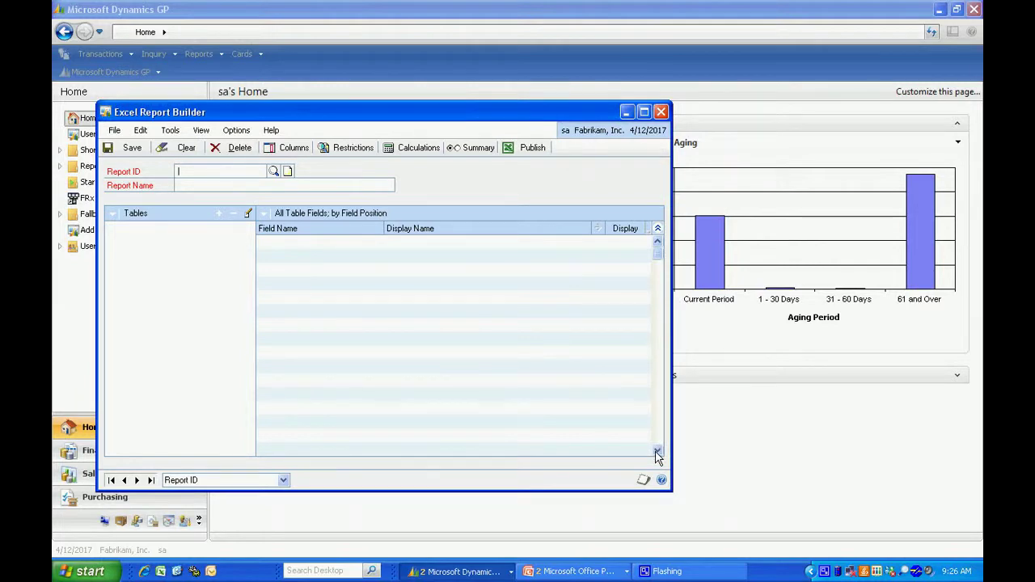
pyautogui.click(661, 112)
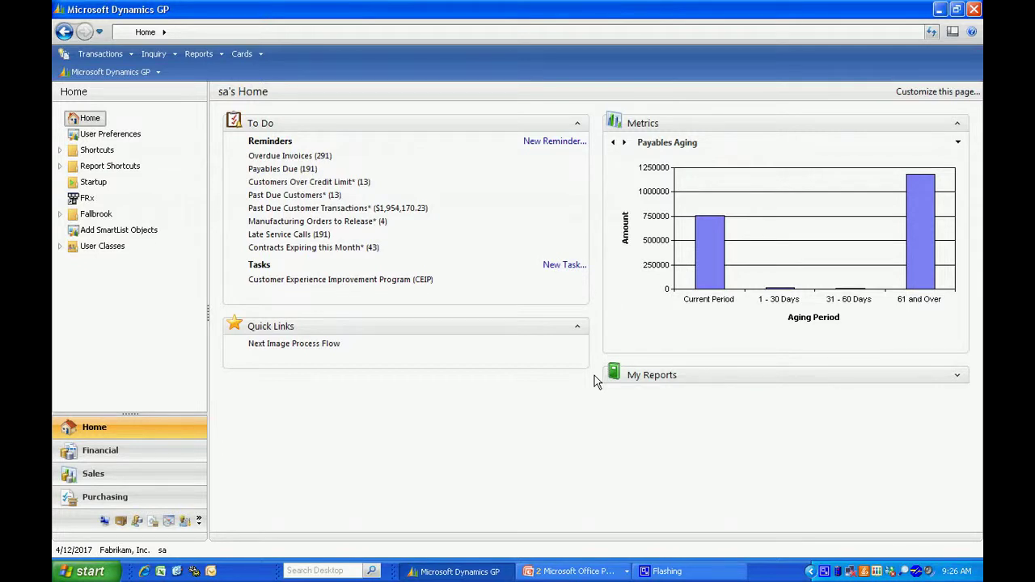
# Filter Administration's Other Reports list by mrp and view the New MRP Request data connection report in Excel
pyautogui.click(103, 522)
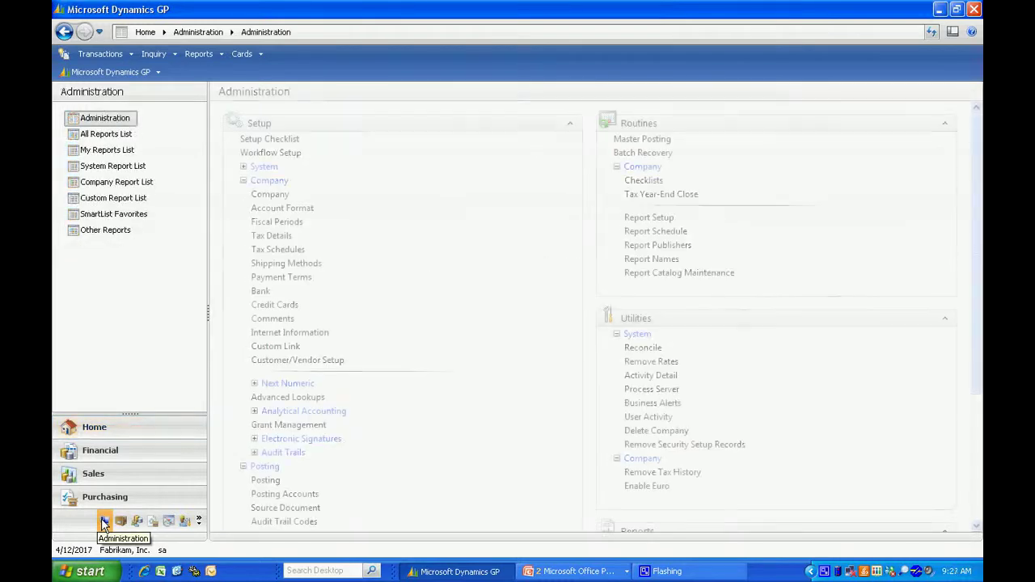
pyautogui.click(105, 231)
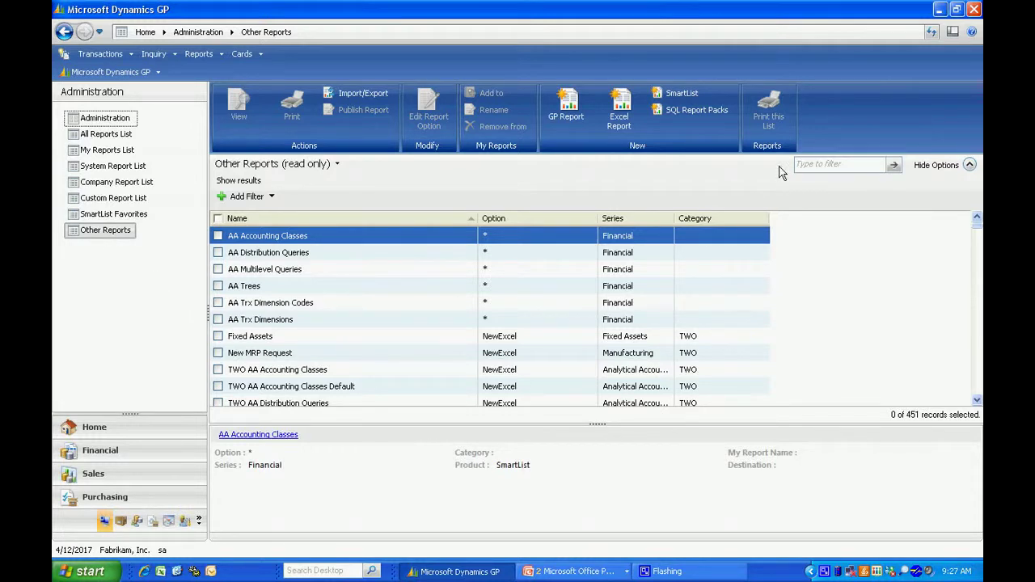
pyautogui.click(810, 165)
pyautogui.write('mrp')
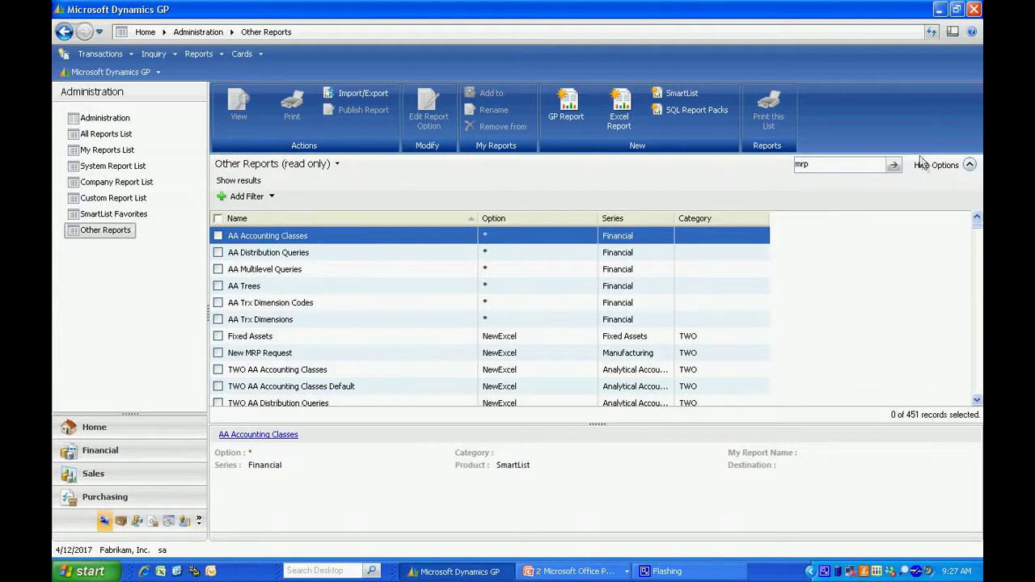
pyautogui.click(898, 165)
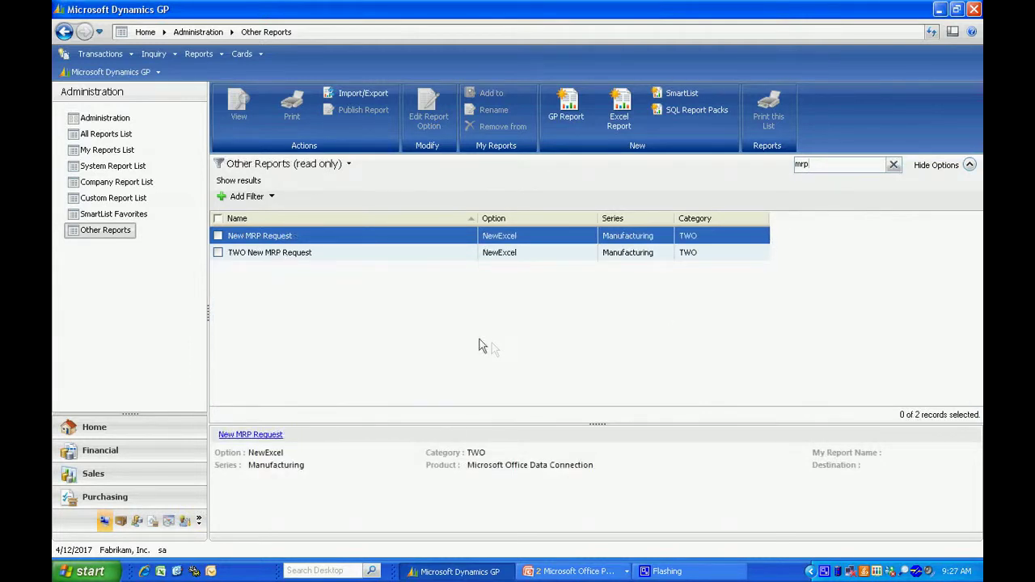
pyautogui.click(218, 236)
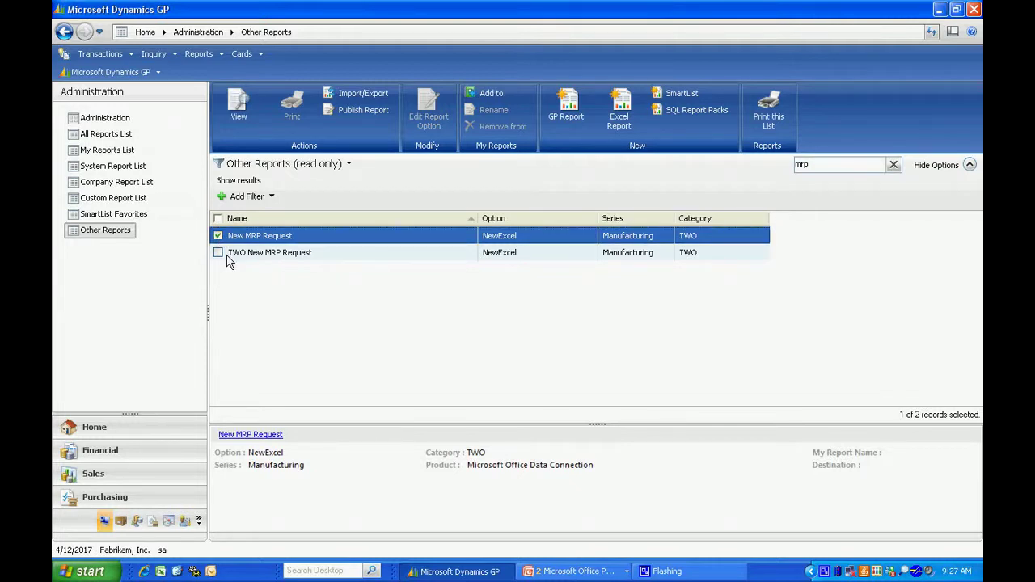
pyautogui.click(241, 112)
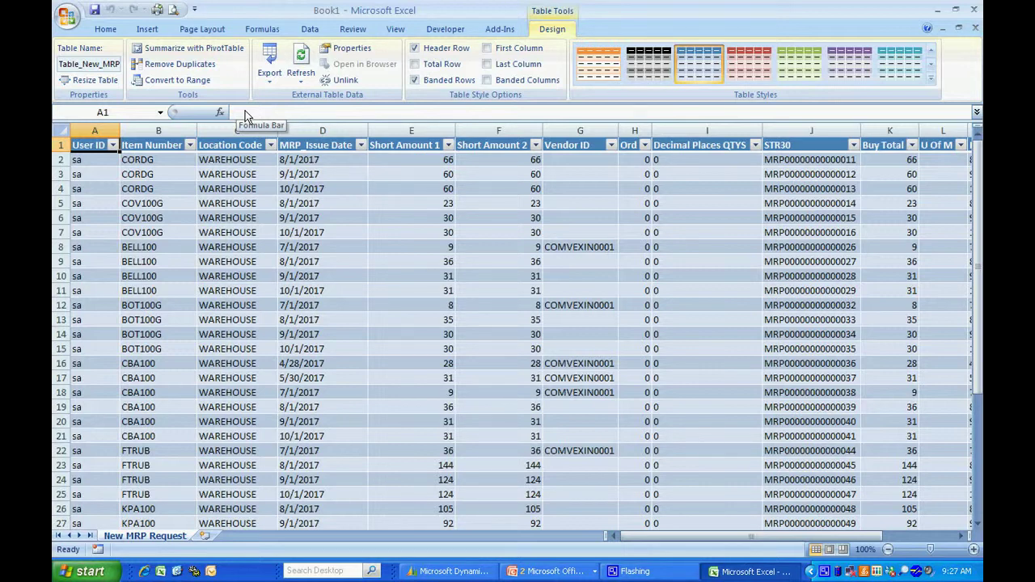
# Examine the connection string and command text in the definition of the workbook's New MRP Request connection
pyautogui.click(309, 29)
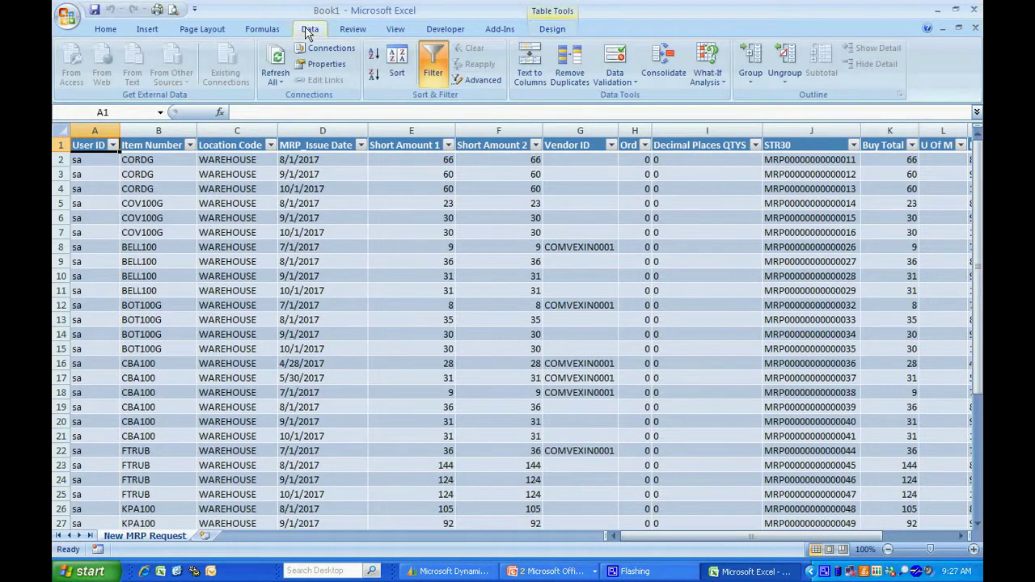
pyautogui.click(316, 51)
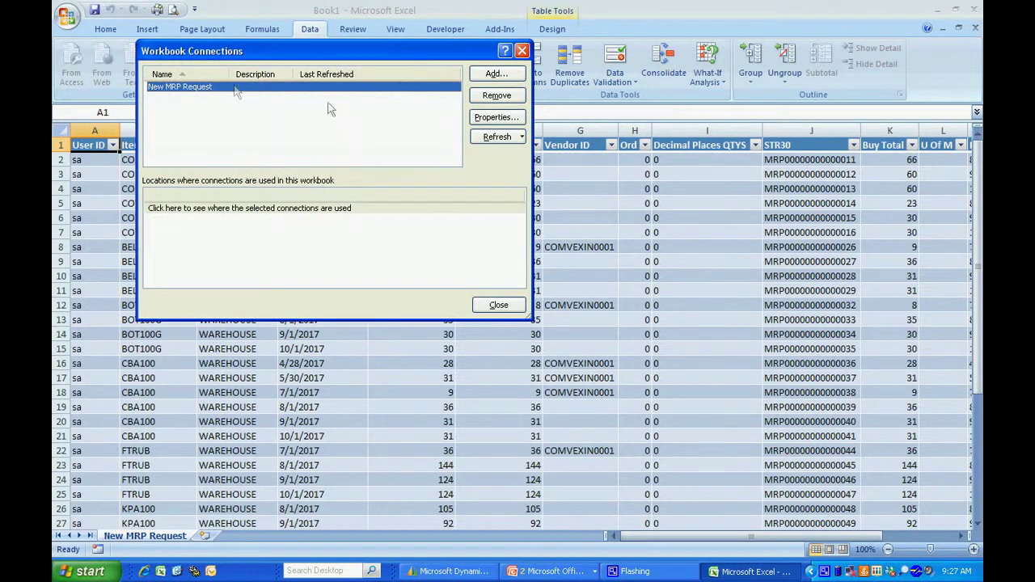
pyautogui.click(496, 117)
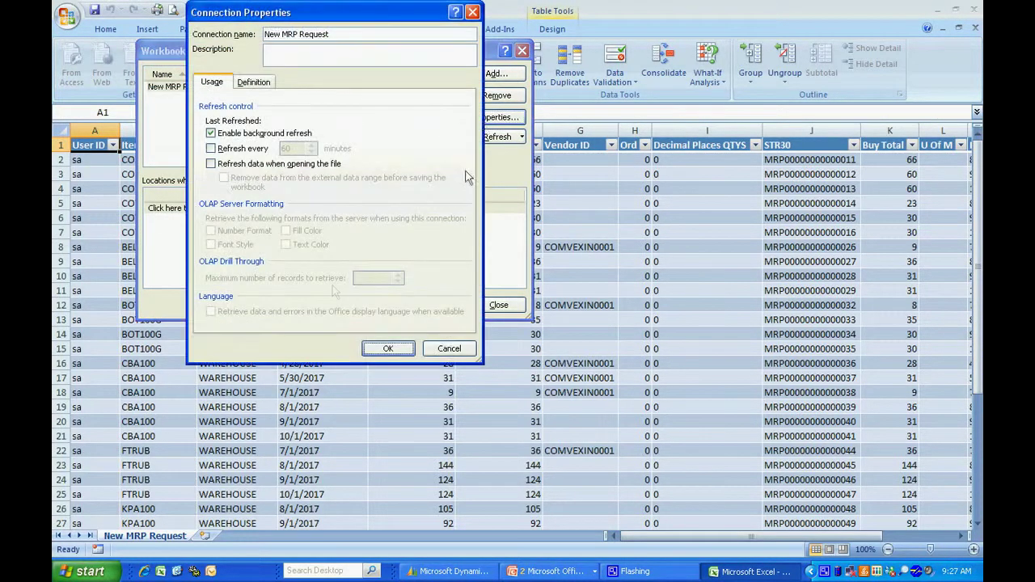
pyautogui.click(263, 82)
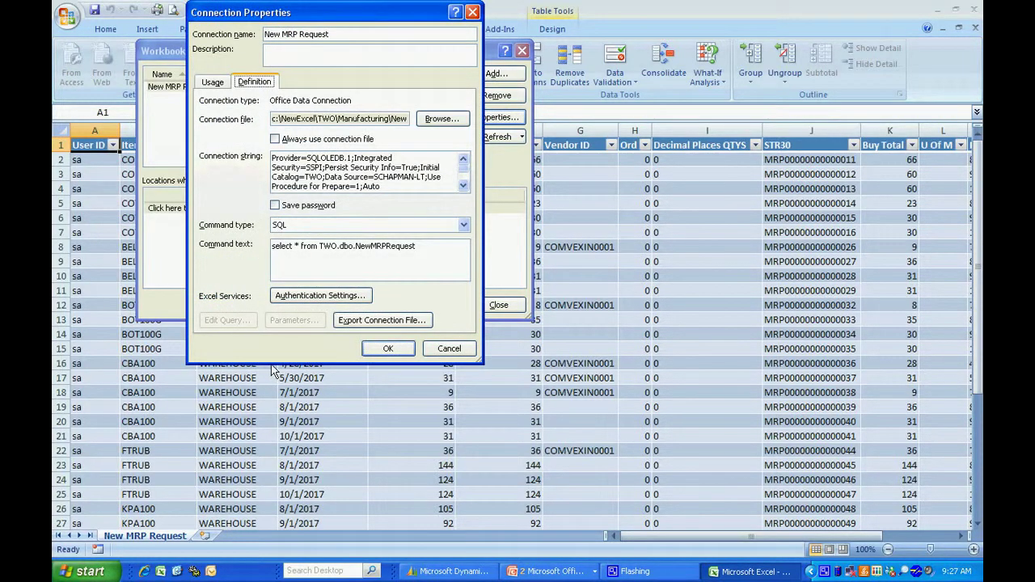
pyautogui.moveTo(273, 366); pyautogui.dragTo(273, 476)
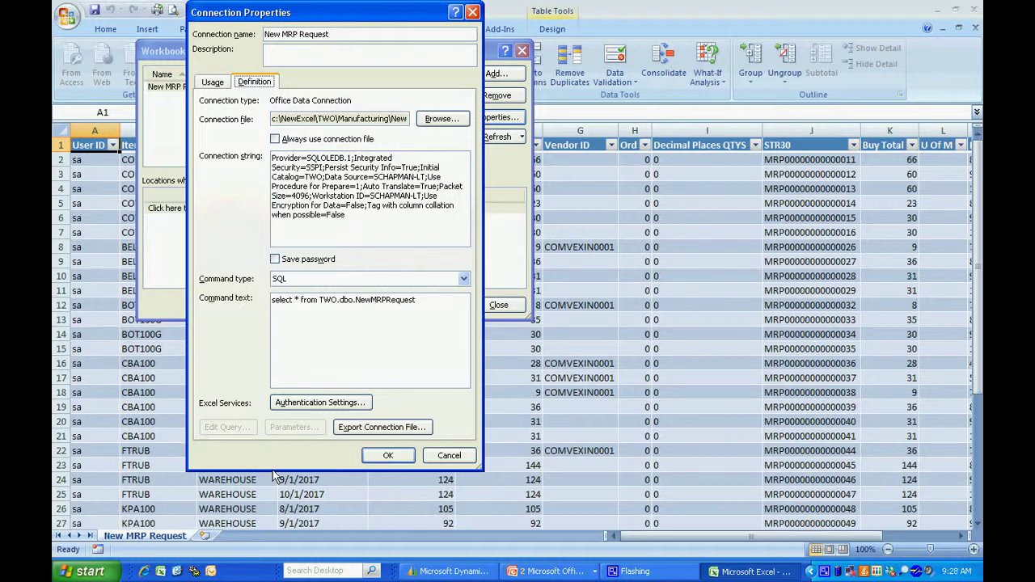
pyautogui.click(388, 456)
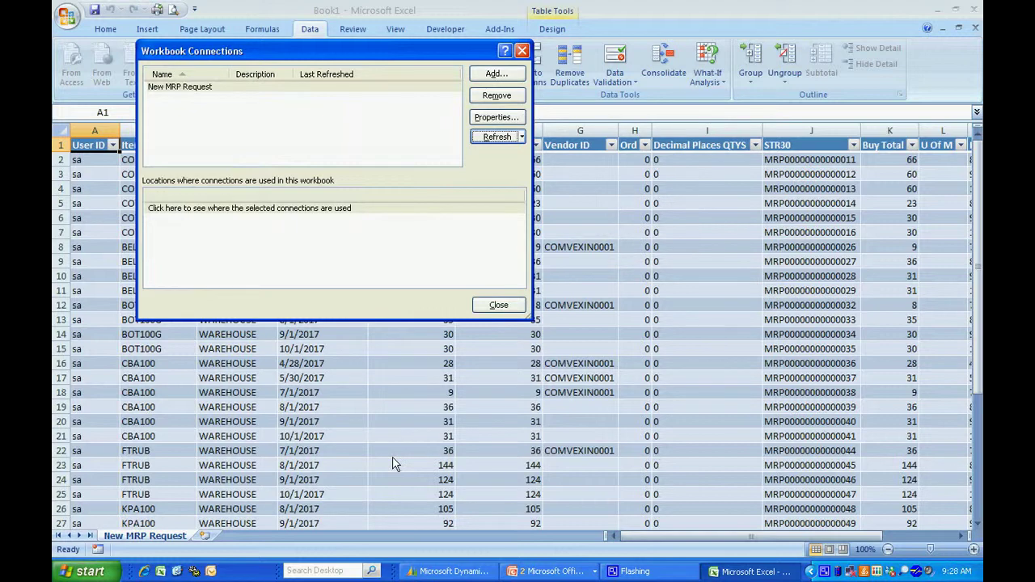
pyautogui.click(496, 305)
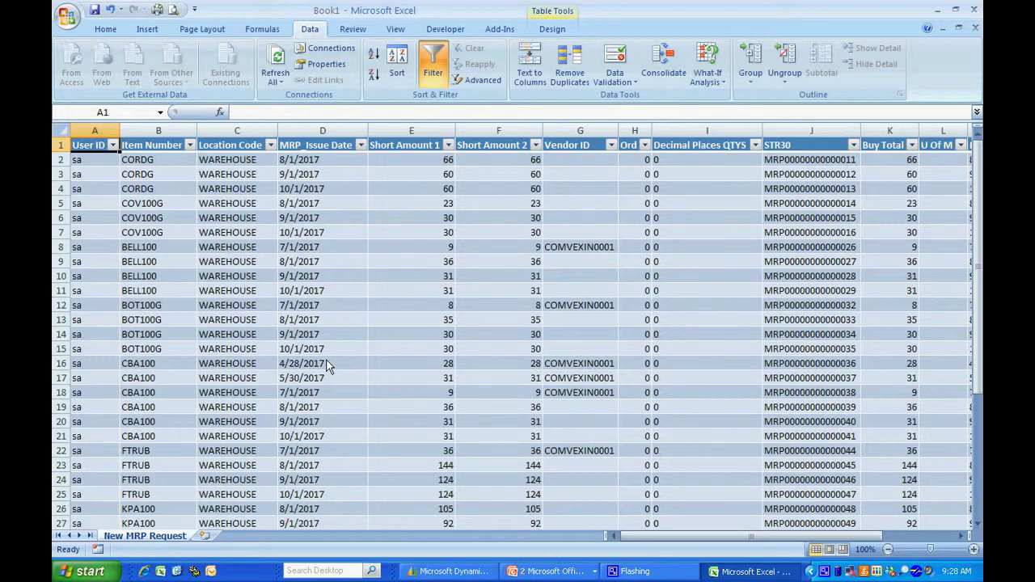
pyautogui.click(445, 572)
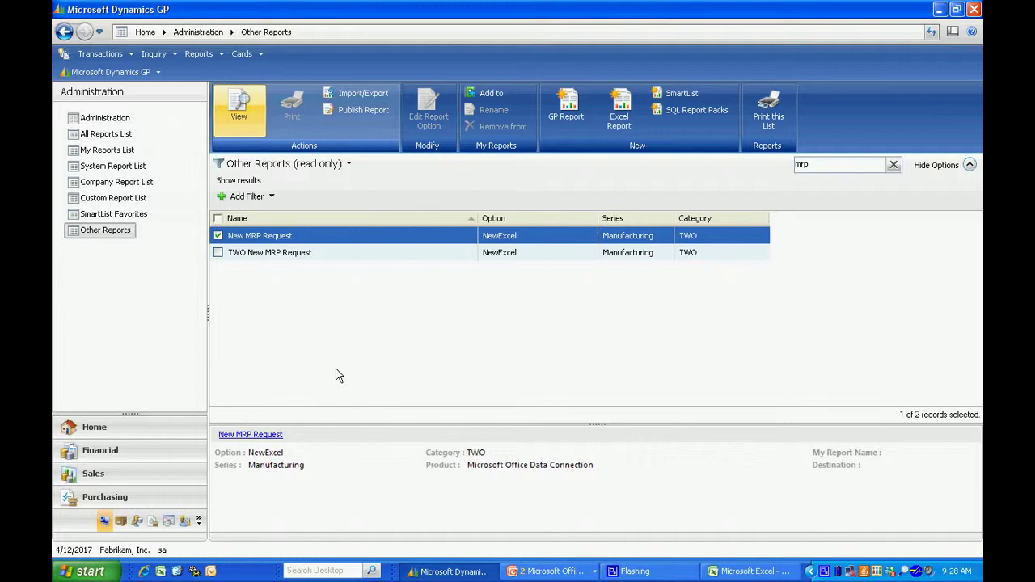
pyautogui.hotkey('alt', 'Tab')
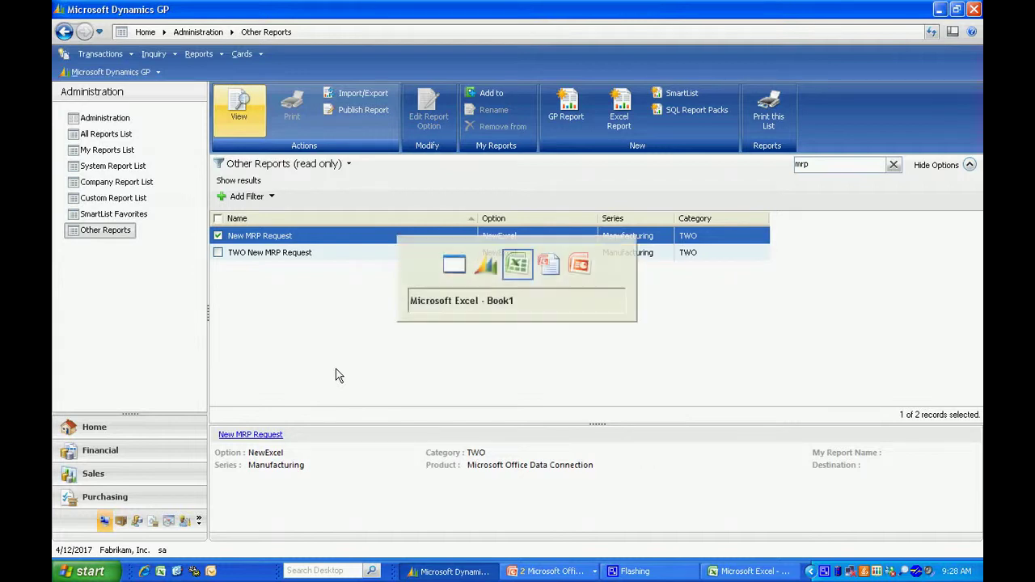